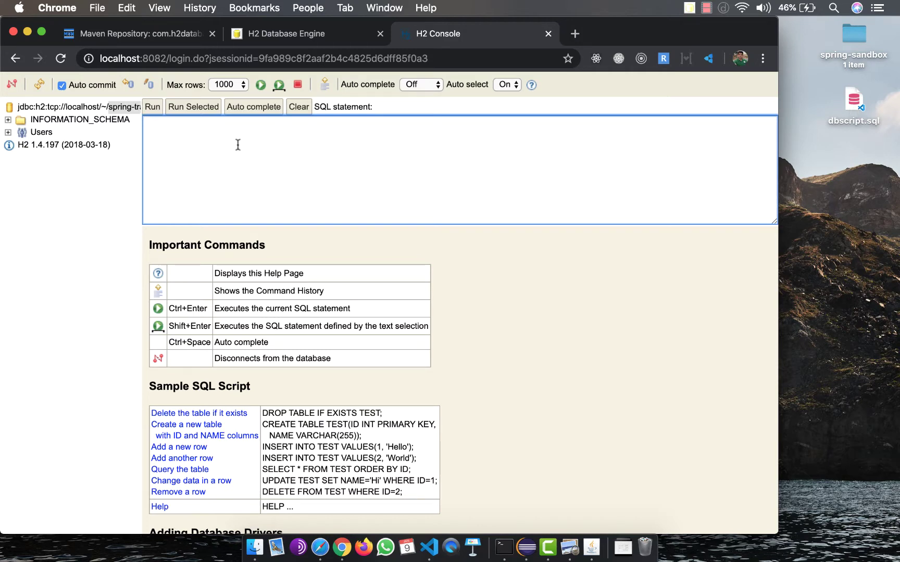
{"action": "type", "text": "runscript "}
{"action": "type", "text": "from '/"}
{"action": "type", "text": "Users/"}
{"action": "type", "text": "vinodku"}
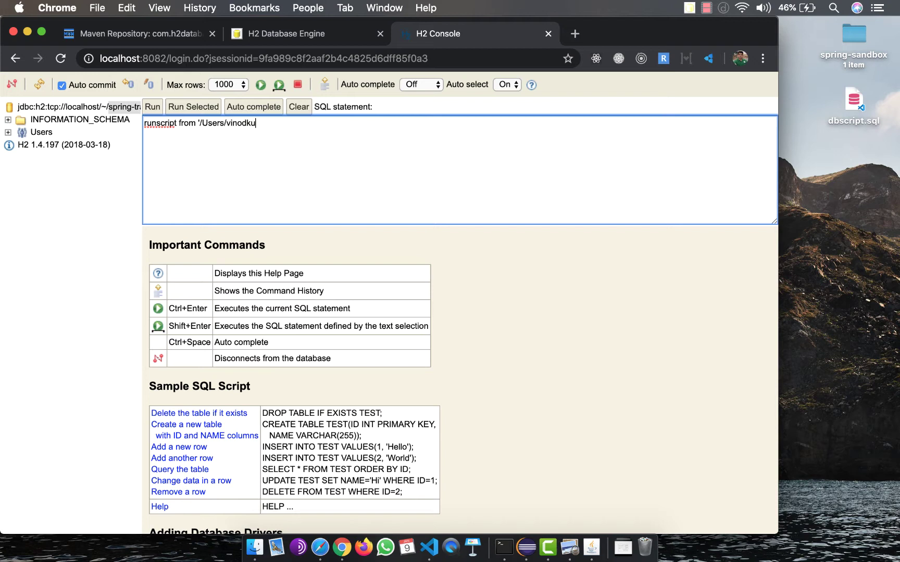
{"action": "type", "text": "mar/Desktop/d"}
{"action": "type", "text": "bscrip"}
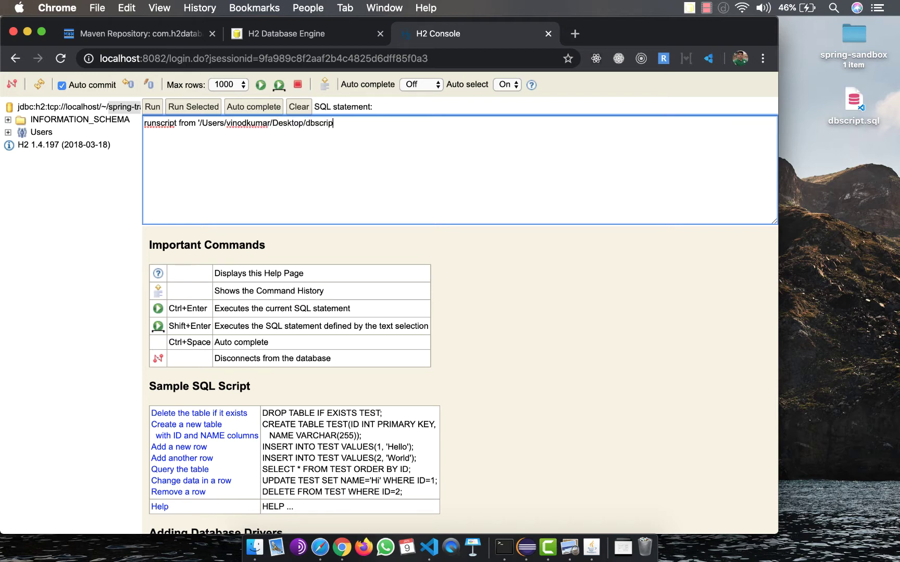
{"action": "type", "text": "t.sql'"}
Execute the RUNSCRIPT command (update count 111), then empty the statement box.
{"action": "left_click", "coordinate": [151, 106]}
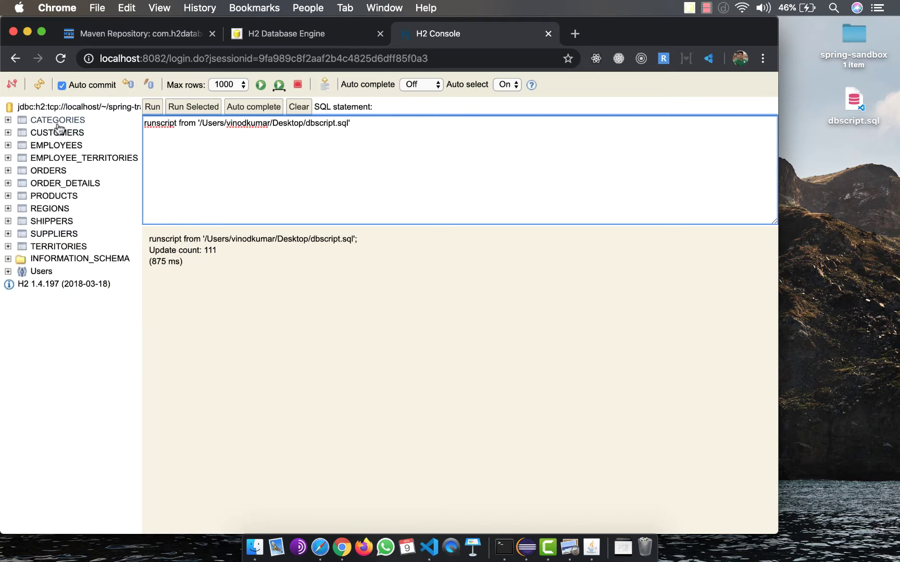
{"action": "left_click", "coordinate": [298, 107]}
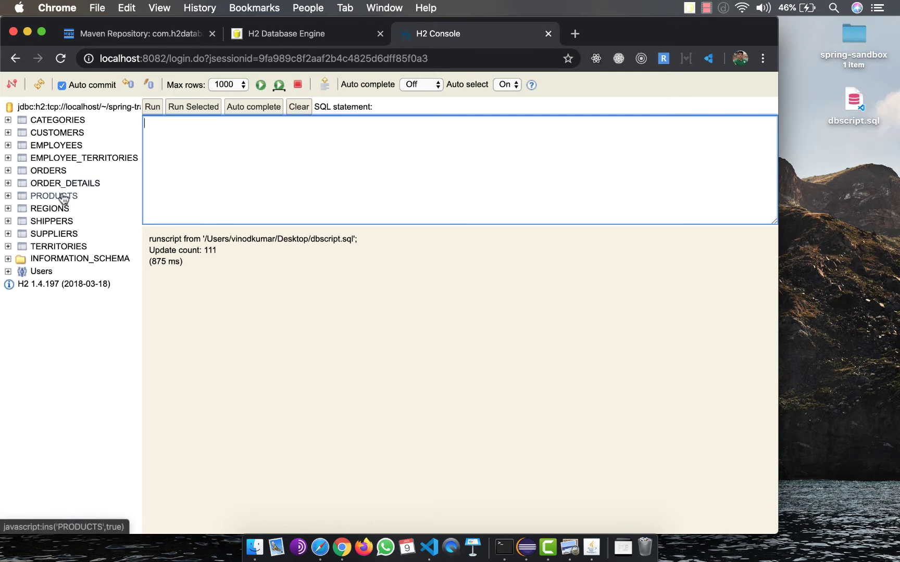
Select all PRODUCTS rows, then run SELECT count(*) FROM PRODUCTS, returning 77.
{"action": "left_click", "coordinate": [54, 196]}
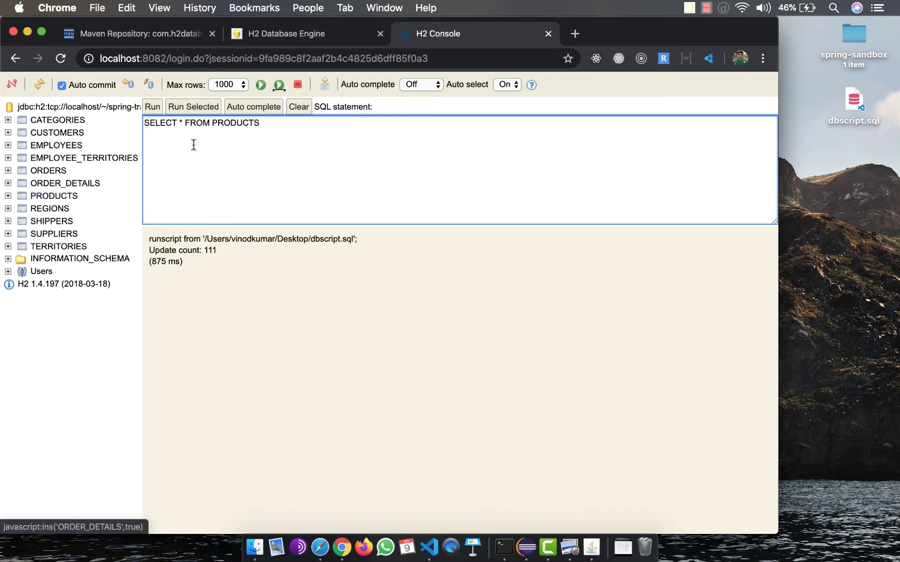
{"action": "left_click", "coordinate": [153, 107]}
{"action": "scroll", "coordinate": [258, 274], "scroll_direction": "down", "scroll_amount": 5}
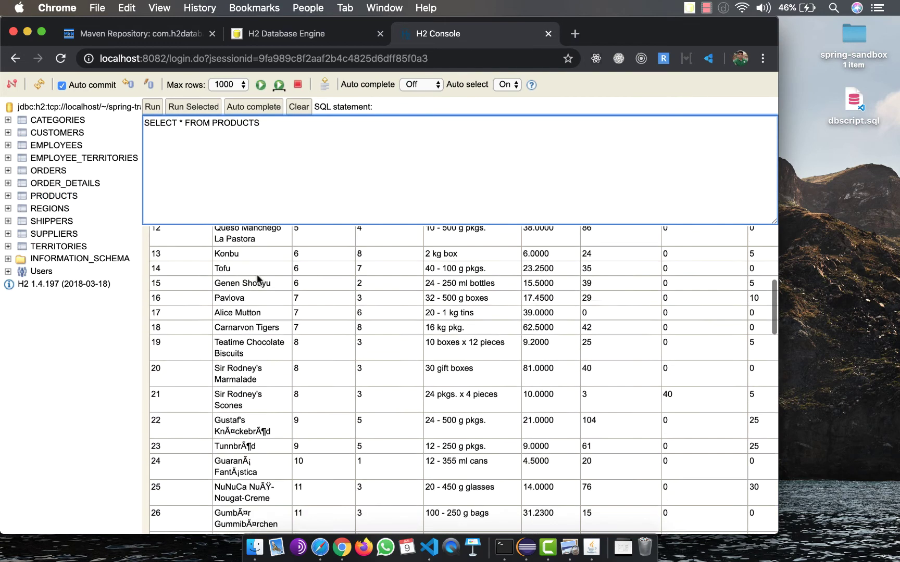
{"action": "scroll", "coordinate": [256, 274], "scroll_direction": "down", "scroll_amount": 5}
{"action": "scroll", "coordinate": [257, 275], "scroll_direction": "down", "scroll_amount": 5}
{"action": "scroll", "coordinate": [257, 275], "scroll_direction": "up", "scroll_amount": 10}
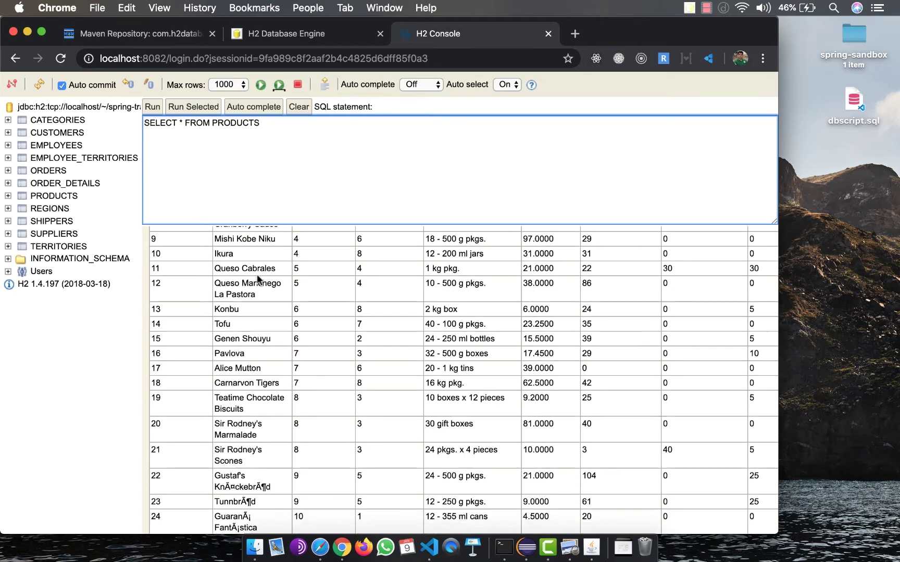
{"action": "left_click", "coordinate": [182, 123]}
{"action": "key", "text": "BackSpace"}
{"action": "type", "text": "count(*)"}
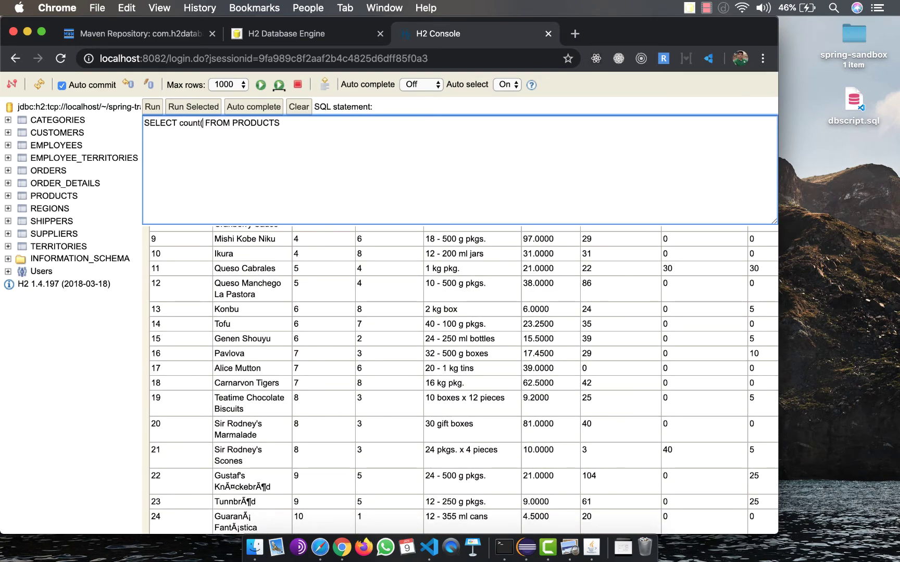
{"action": "left_click", "coordinate": [151, 108]}
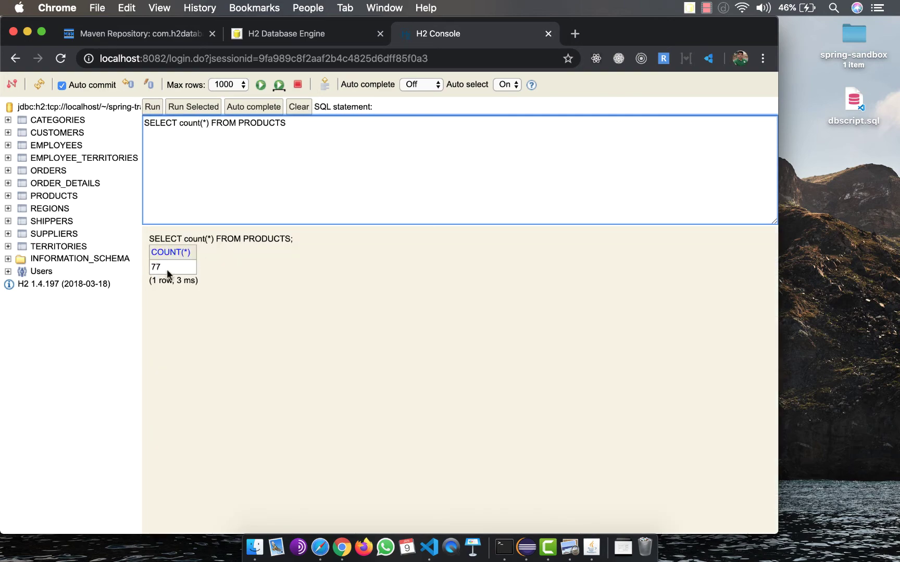
Show the P01_GetProductCount console output in Eclipse and highlight the count '100'.
{"action": "key", "text": "super+Tab"}
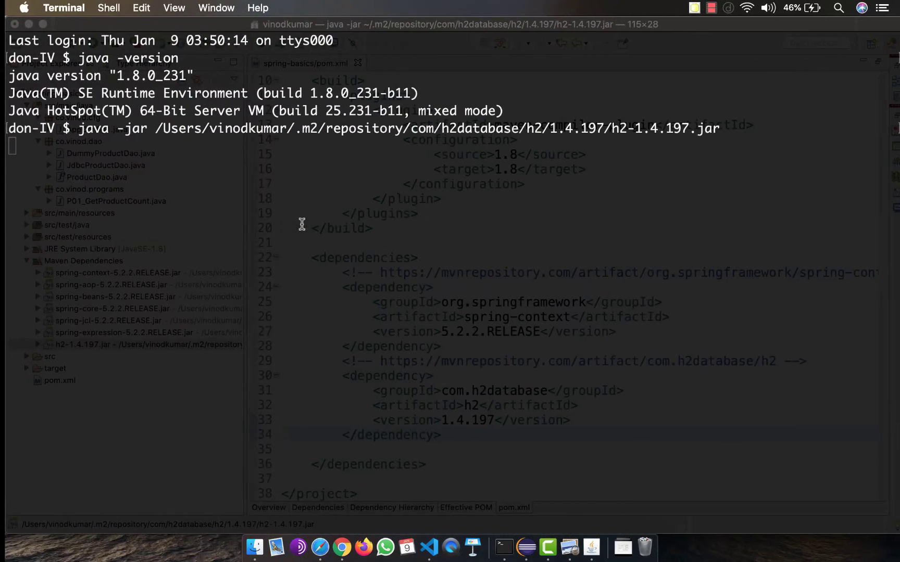
{"action": "key", "text": "ctrl+Up"}
{"action": "left_click", "coordinate": [294, 195]}
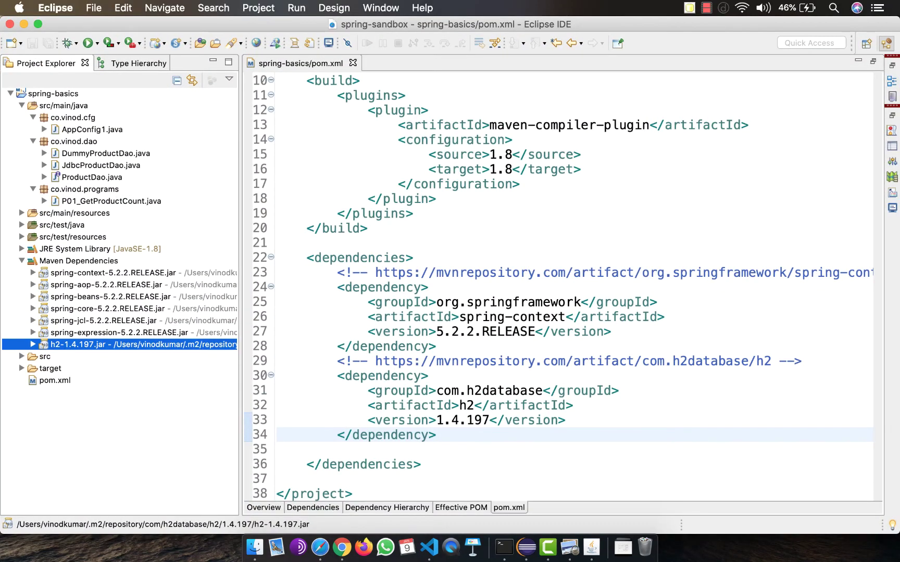
{"action": "left_click", "coordinate": [893, 208]}
{"action": "left_click_drag", "start_coordinate": [542, 182], "coordinate": [587, 181]}
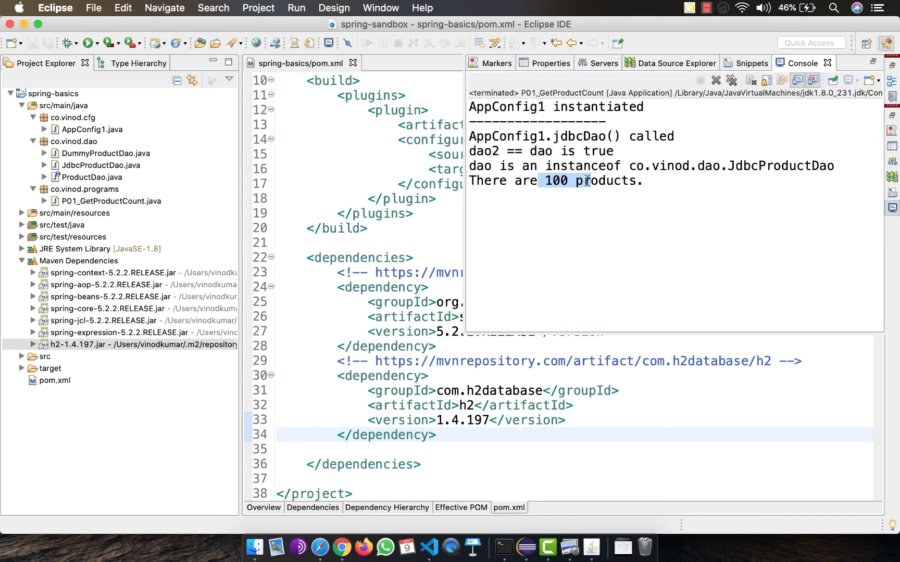